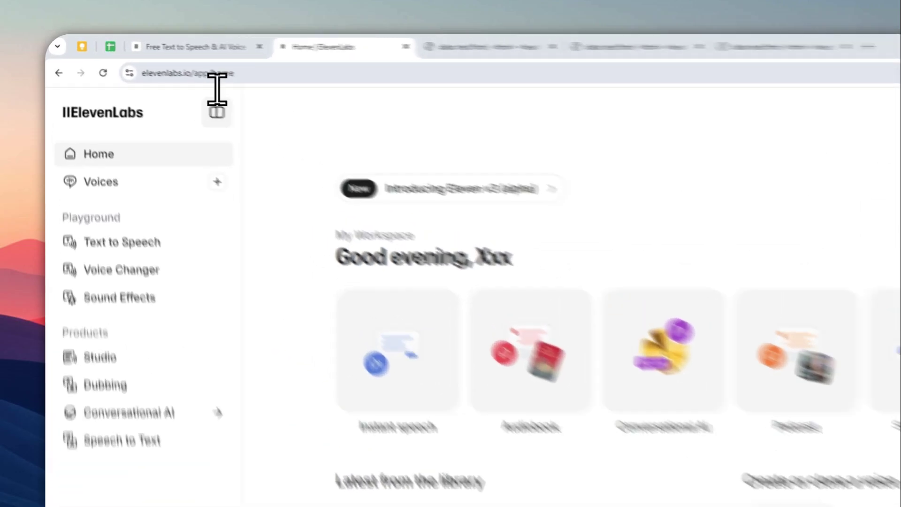
Open the Text to Speech playground from the Playground section of the sidebar
click(152, 61)
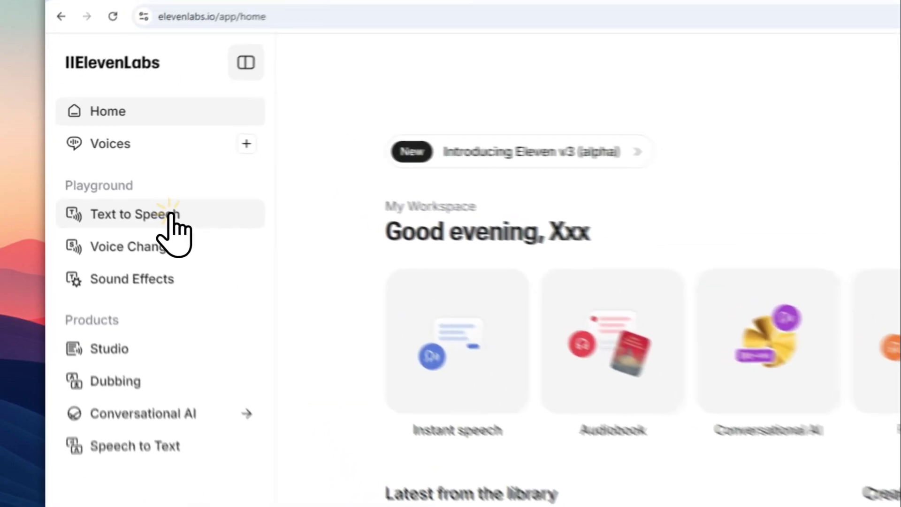
click(119, 178)
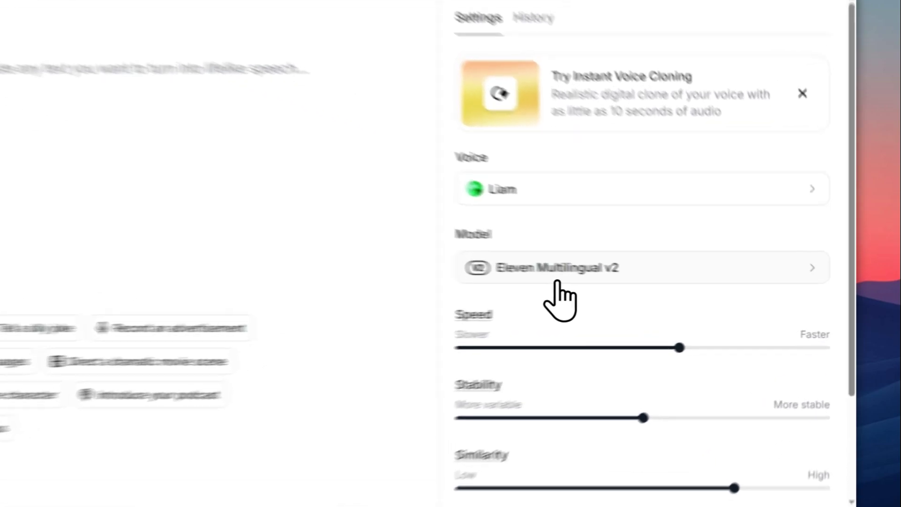
Keep Eleven Multilingual v2, then preview the Jessica voice and select her instead of Liam
click(672, 282)
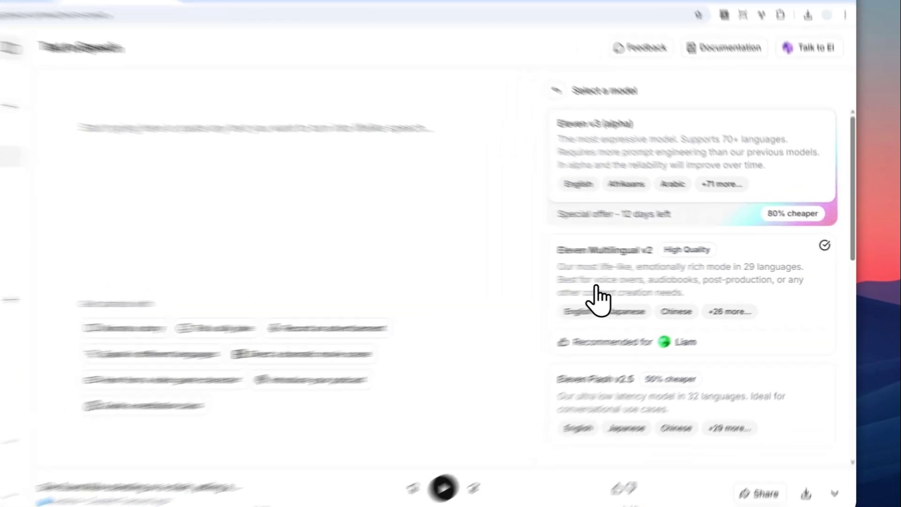
click(648, 294)
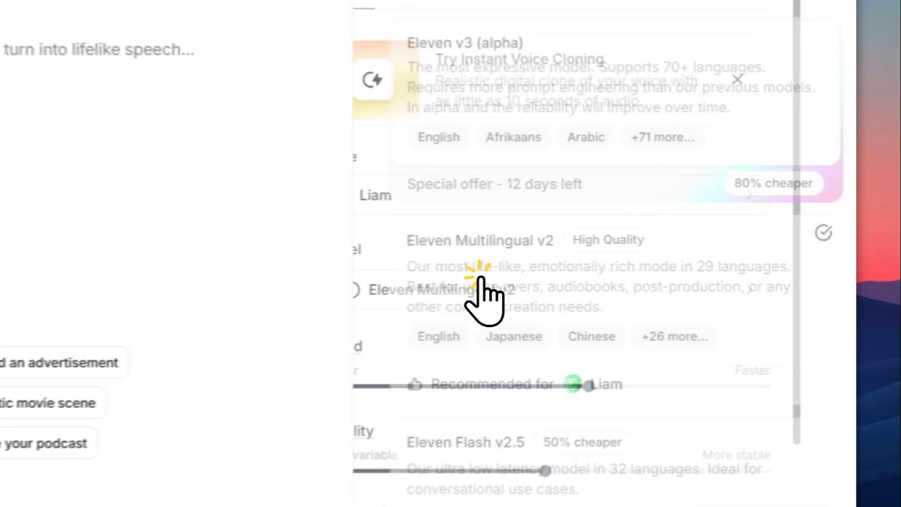
click(472, 195)
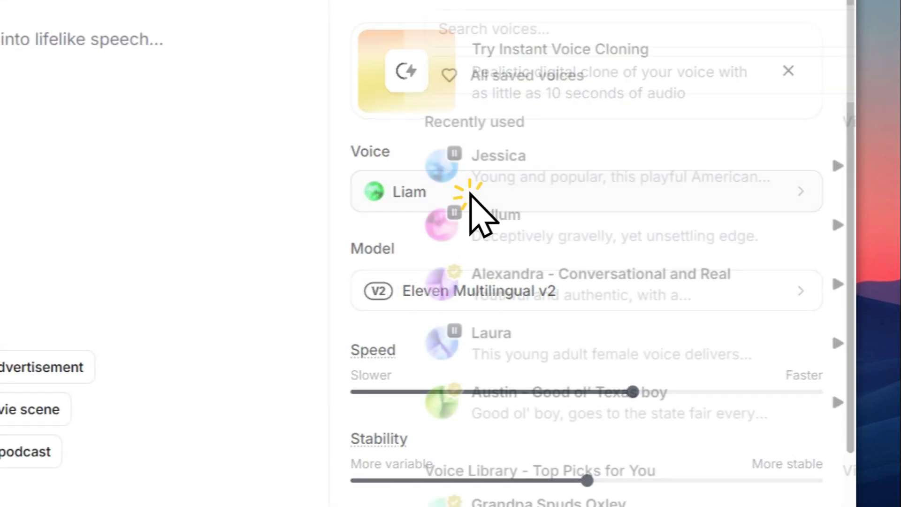
scroll(611, 310, down, 6)
scroll(657, 329, down, 5)
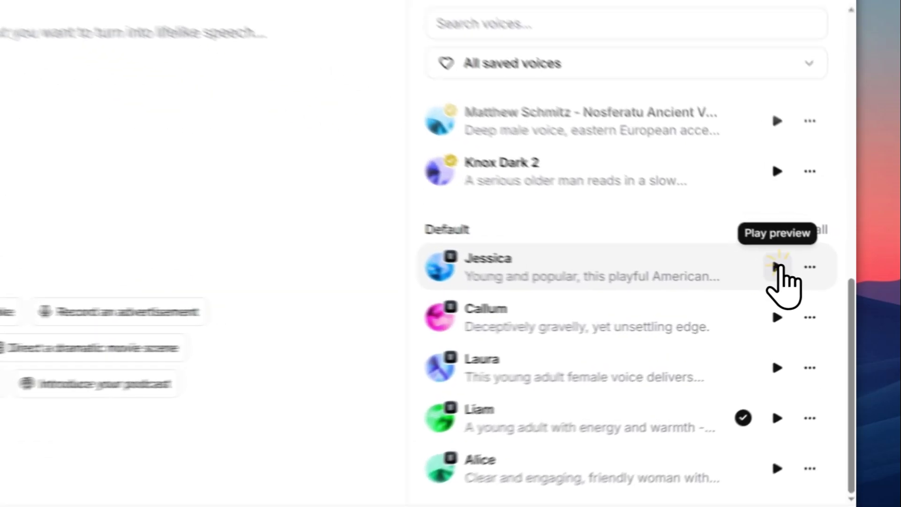
click(810, 291)
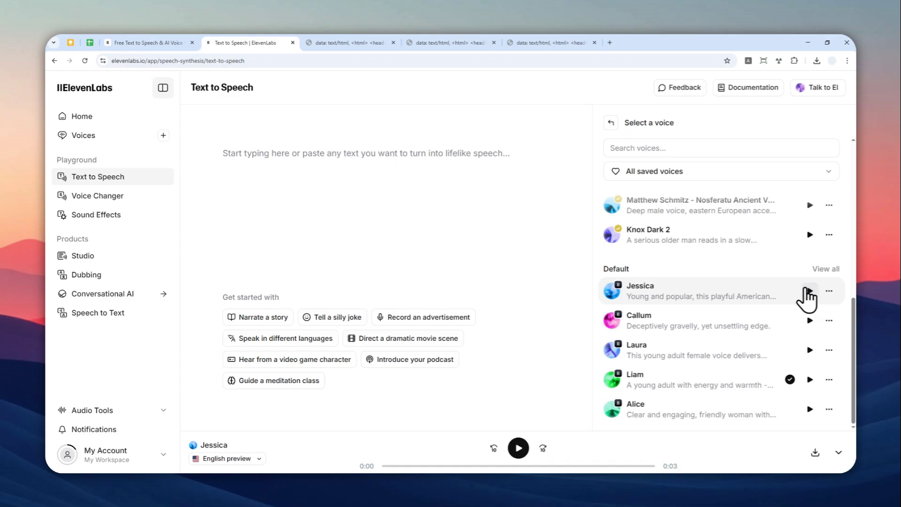
click(653, 289)
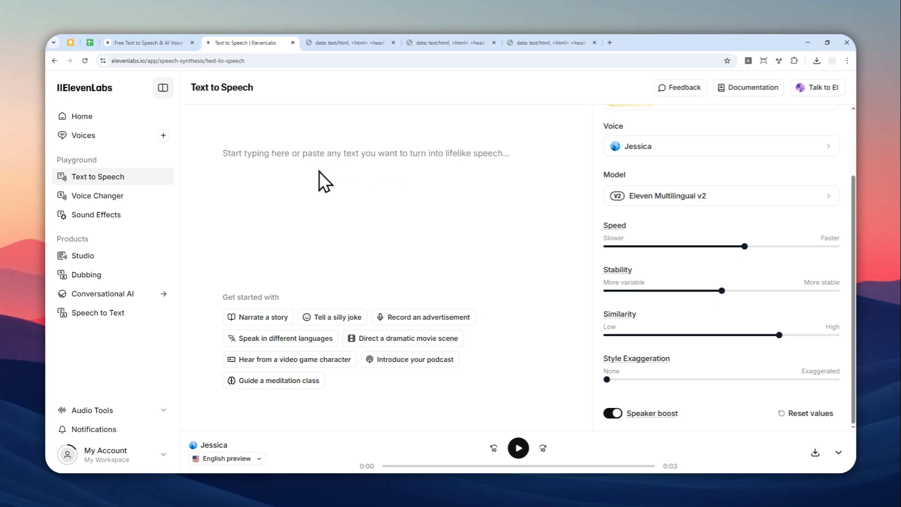
Copy the Max and spider story from the data tab and paste it into the text box
click(350, 42)
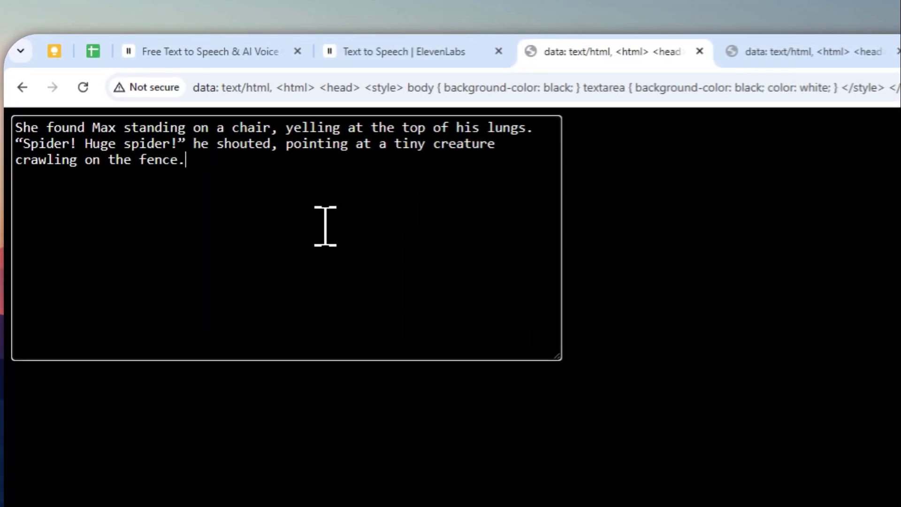
drag(280, 198, 26, 126)
right_click(127, 125)
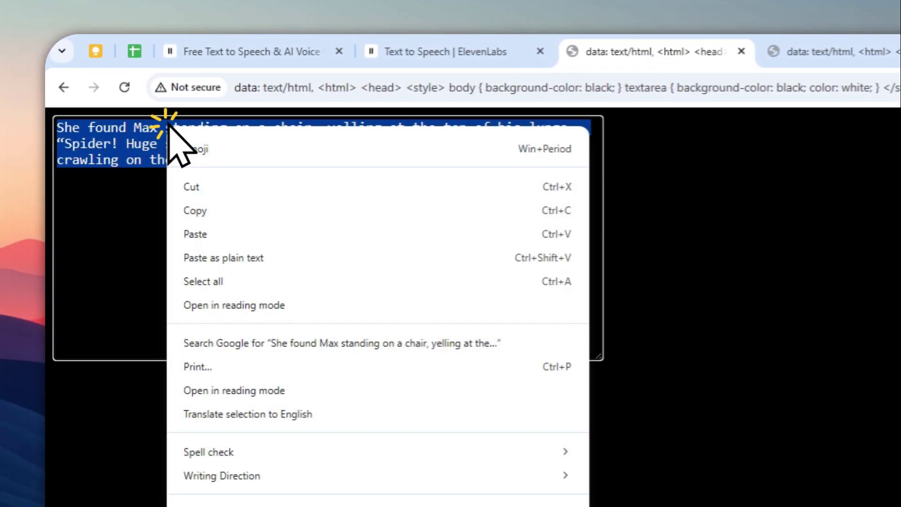
click(261, 212)
click(446, 50)
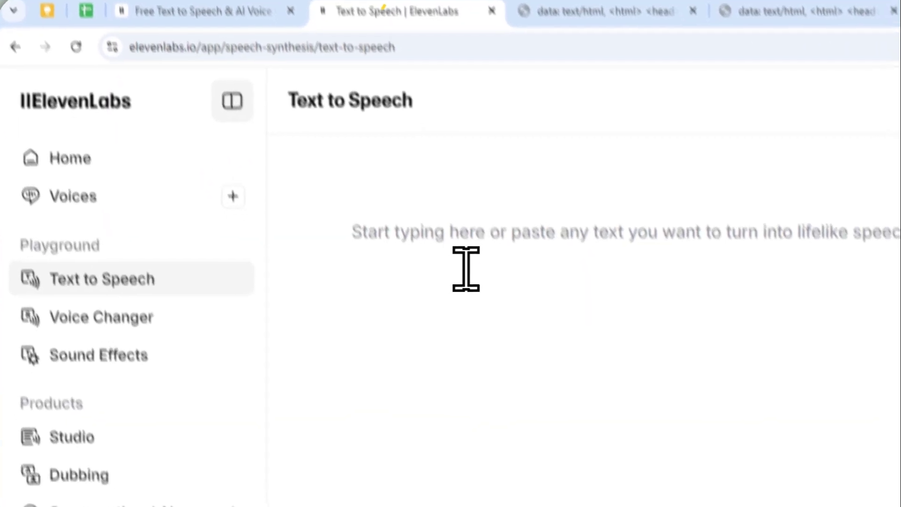
right_click(432, 257)
click(507, 422)
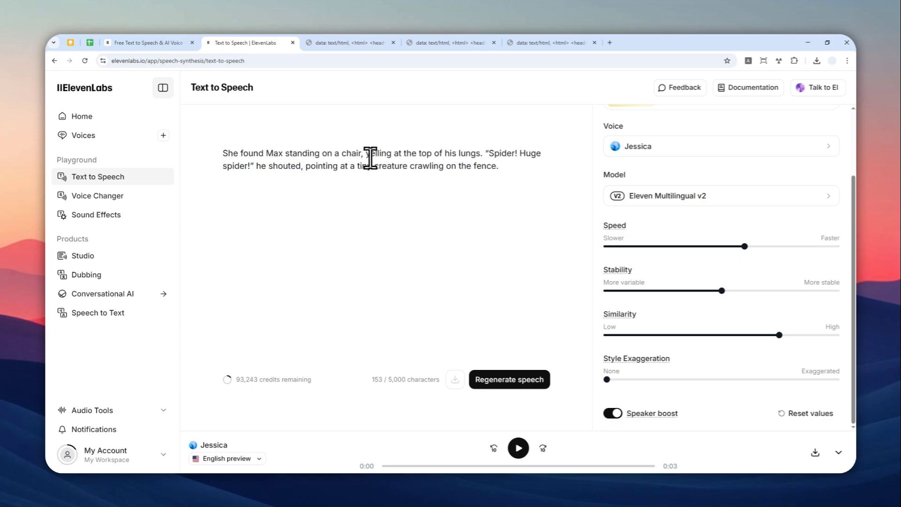
Review 'yelling at the top of his lungs' and 'Spider! Huge spider!', then regenerate the speech
drag(369, 155, 480, 154)
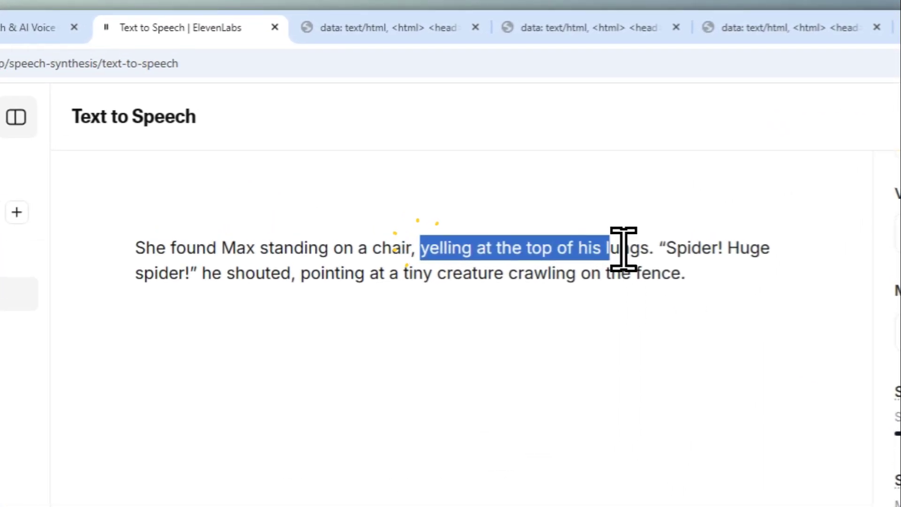
drag(650, 248, 661, 246)
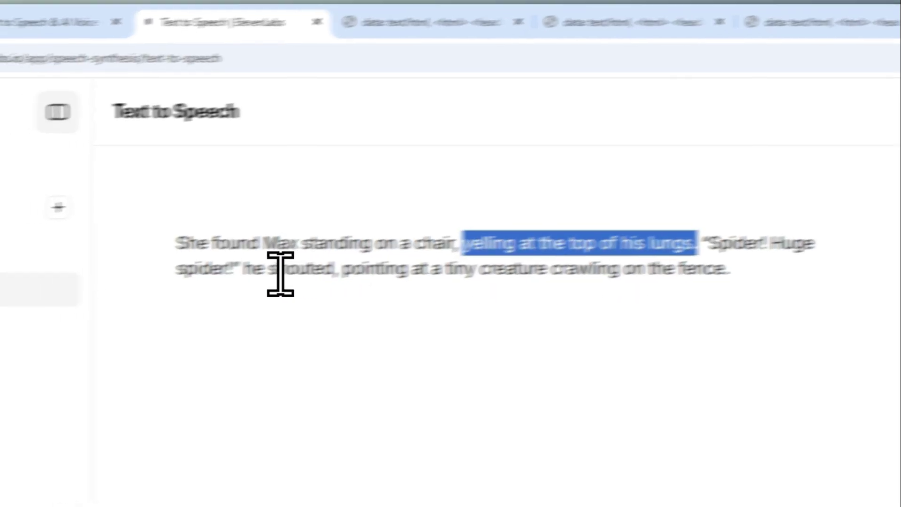
drag(256, 270, 346, 269)
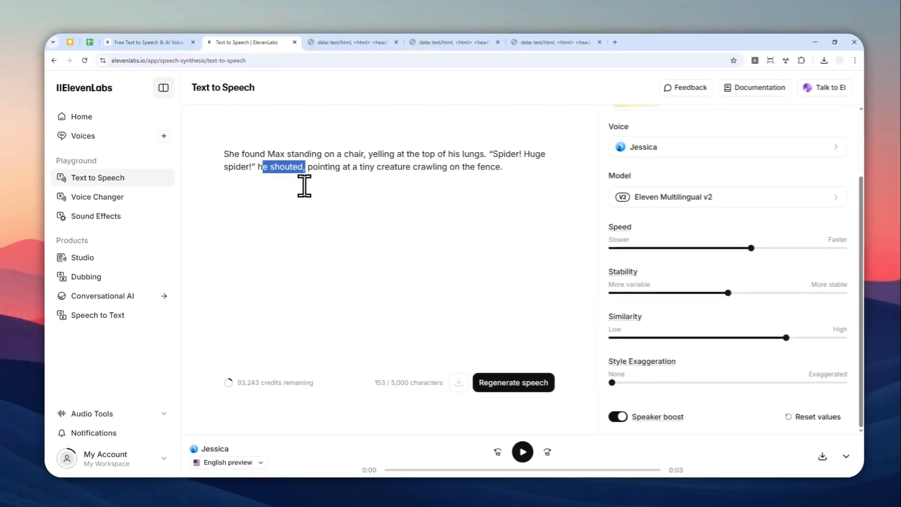
drag(494, 155, 443, 177)
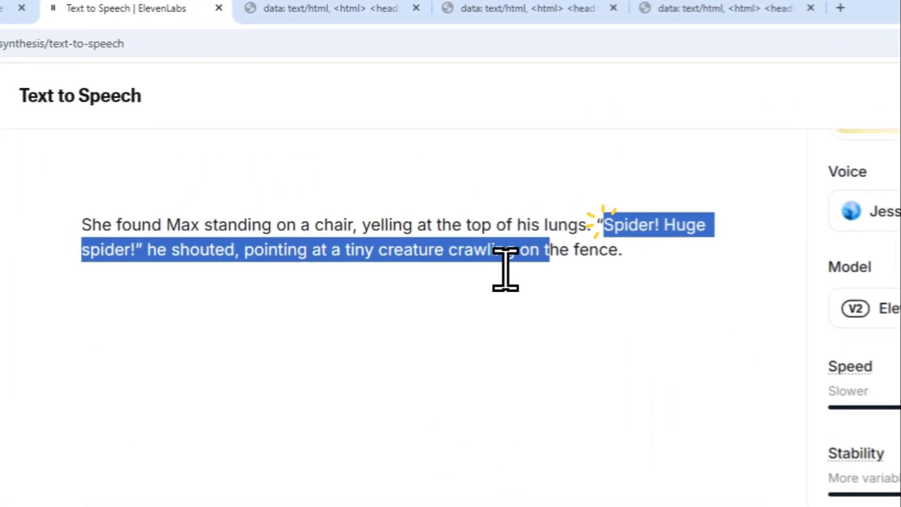
drag(505, 270, 143, 275)
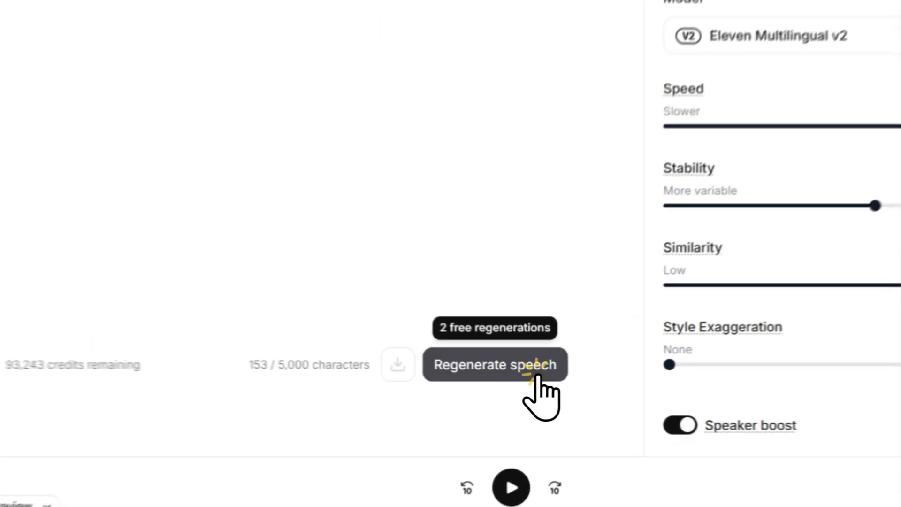
click(533, 387)
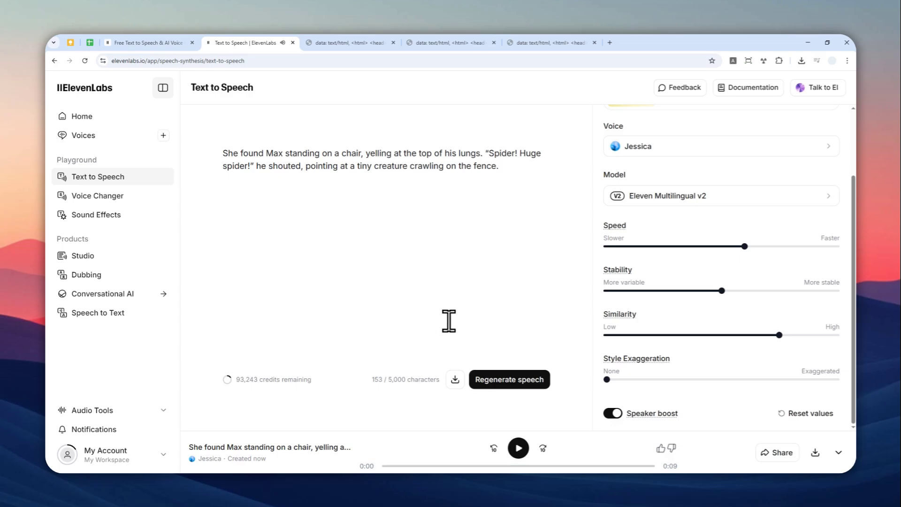
Replace the quoted line with 'SPIDER! HUGE SPIDER!' in capitals and regenerate the audio
mouse_move(491, 159)
mouse_down()
mouse_move(249, 165)
mouse_move(386, 172)
mouse_move(491, 157)
mouse_move(488, 150)
mouse_up()
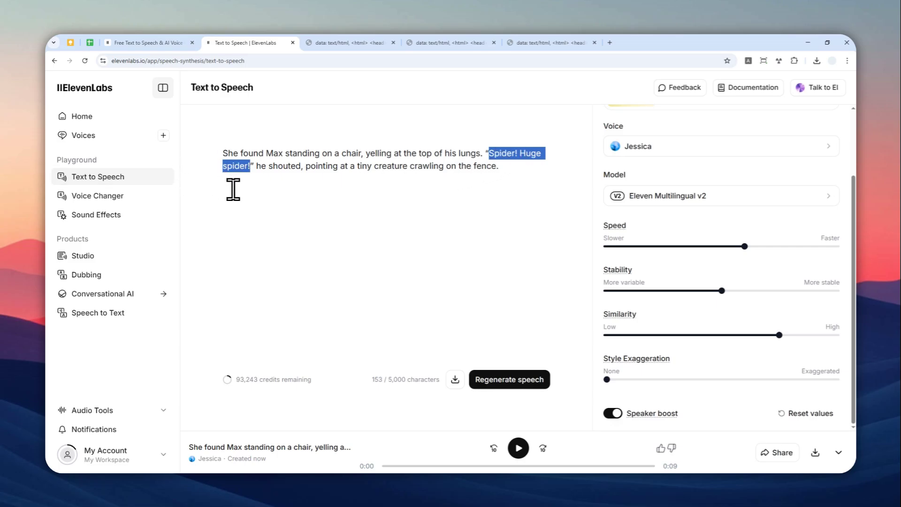
drag(499, 156, 481, 160)
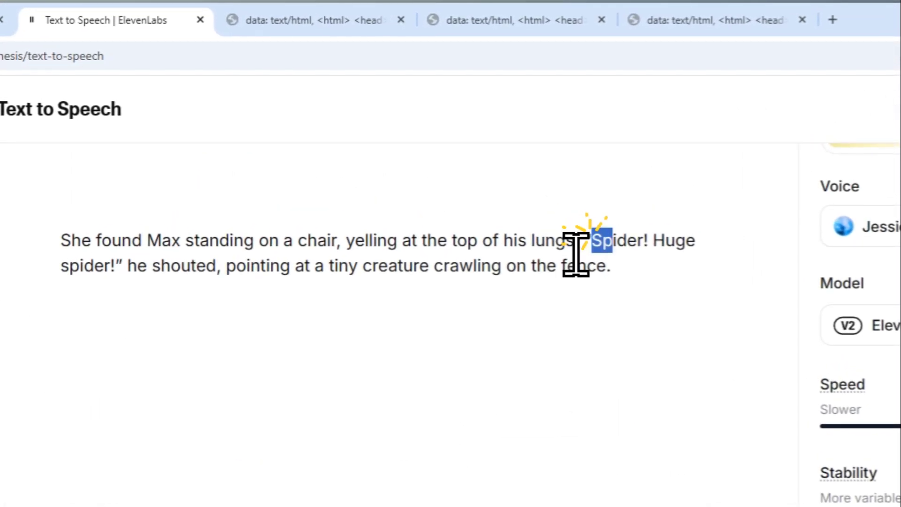
drag(575, 253, 115, 266)
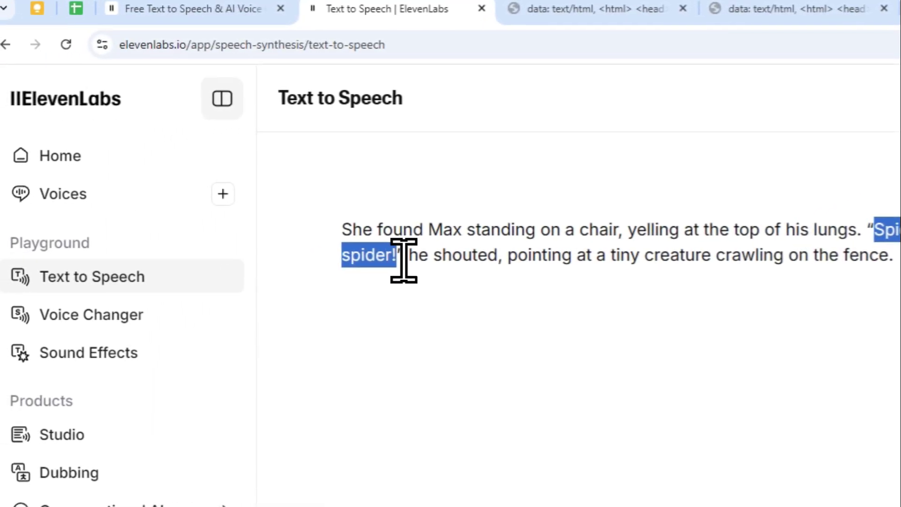
text(SPID)
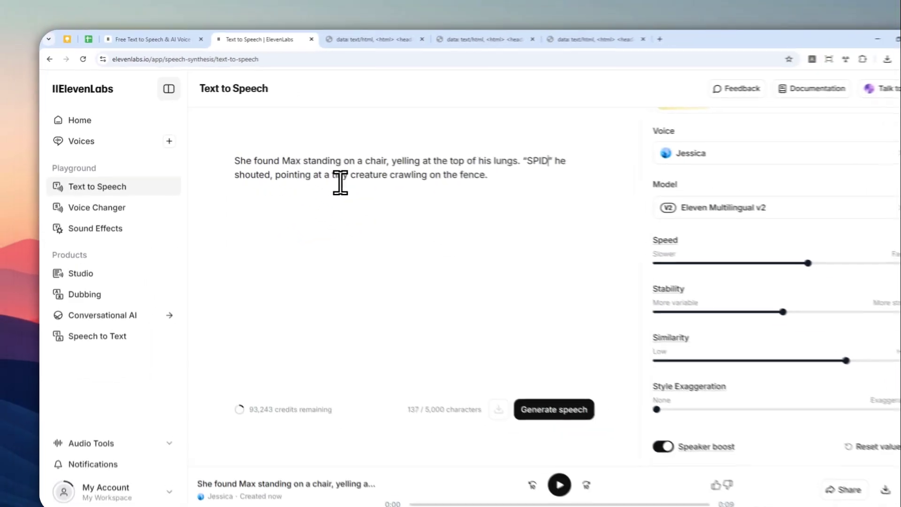
text(ER!)
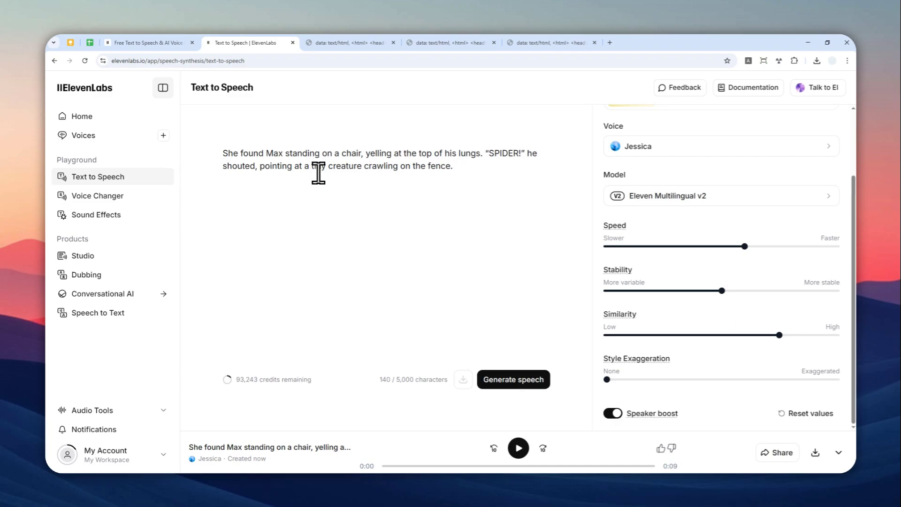
text( HUGE SPIDER!)
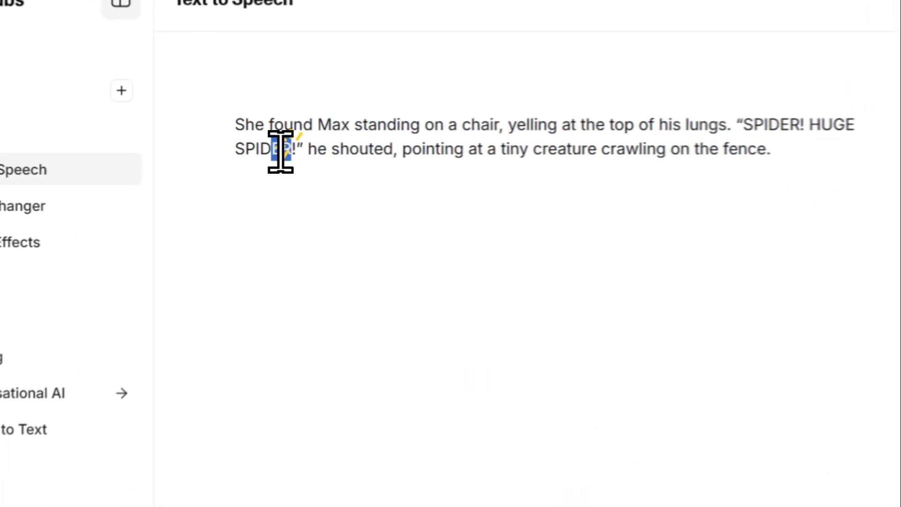
drag(243, 167, 251, 168)
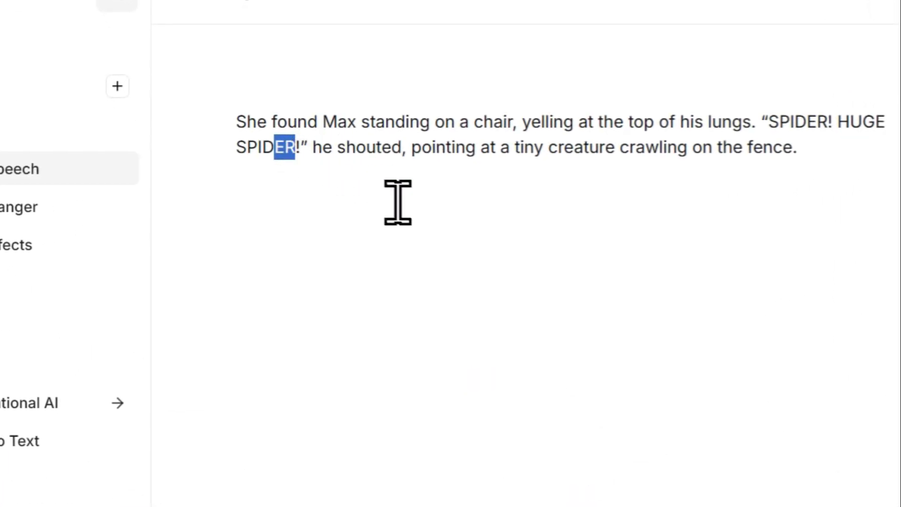
click(549, 367)
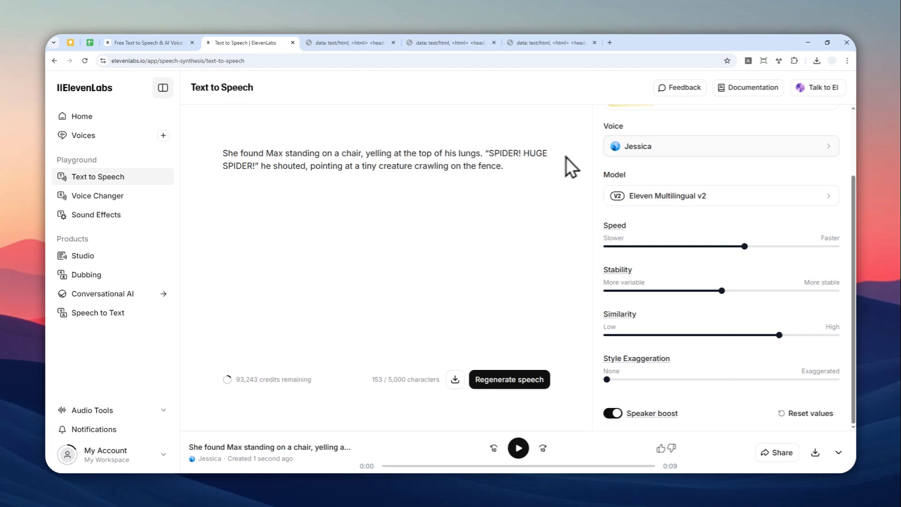
Pick Eleven v3 (alpha) from the Select a model list in the settings panel
scroll(660, 168, up, 2)
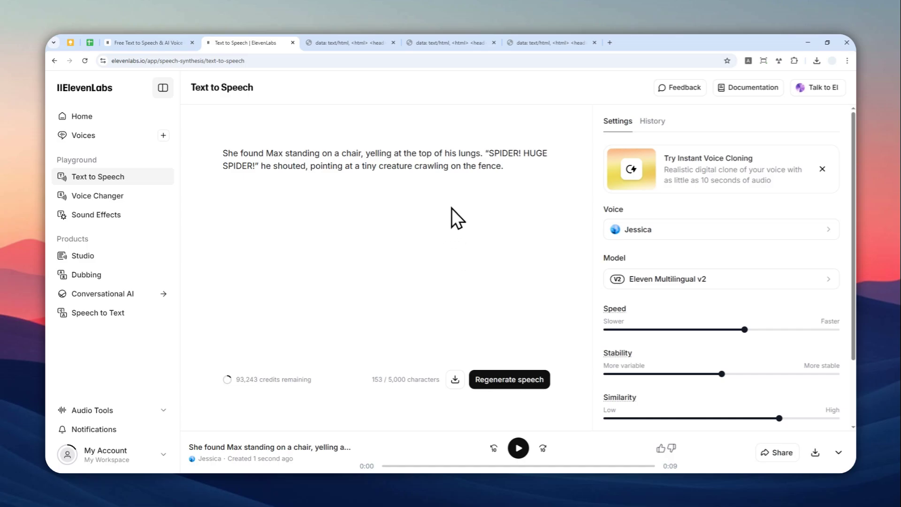
click(672, 279)
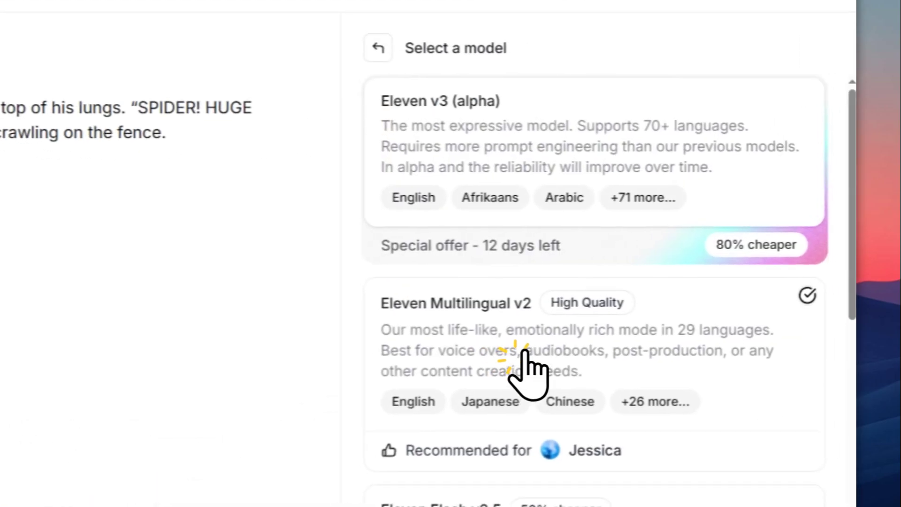
click(520, 143)
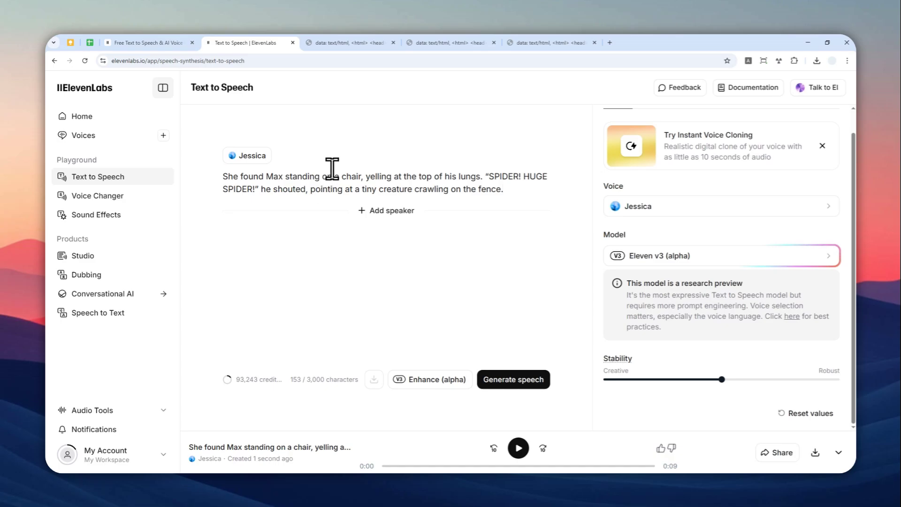
Insert a '[yelling loudly]' tag before the shouted line and generate new speech
click(489, 178)
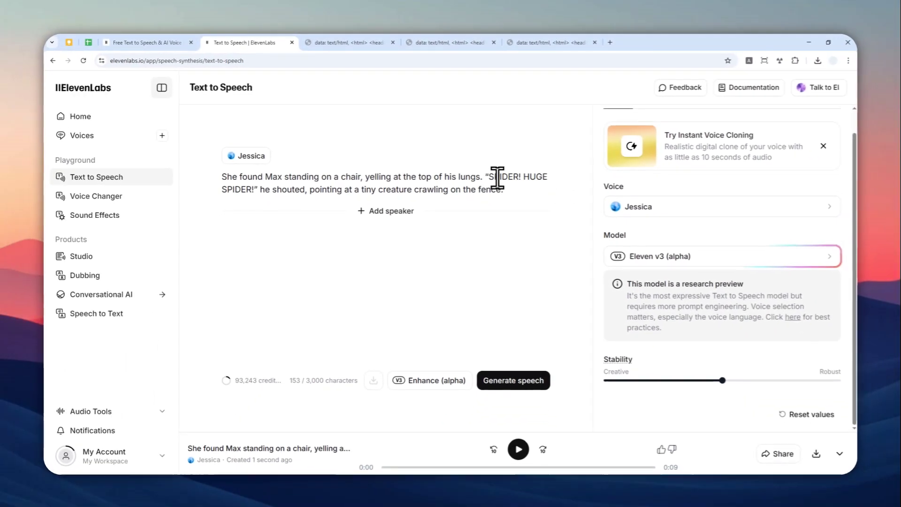
text([)
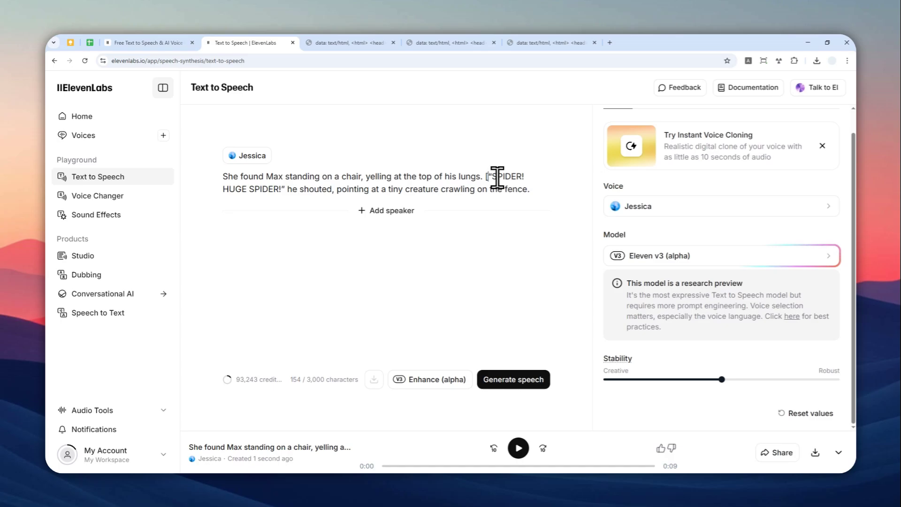
text(yelling )
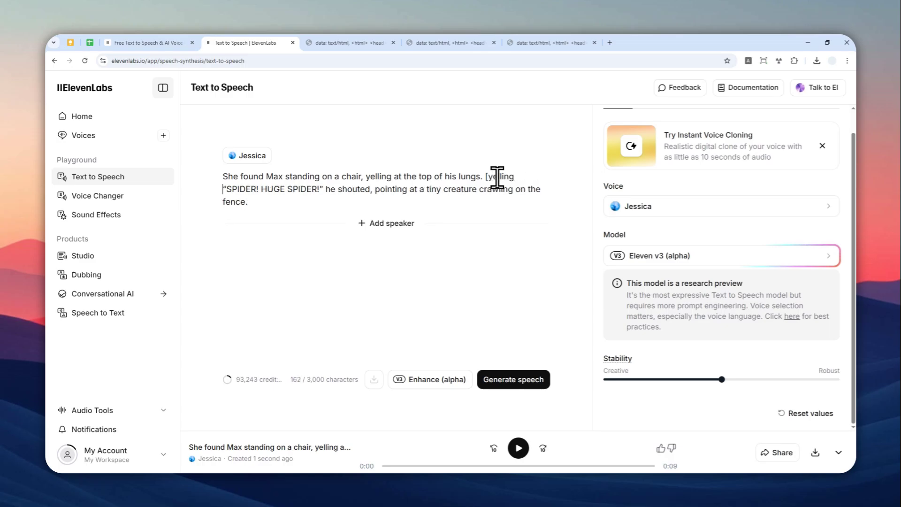
text(loudly)
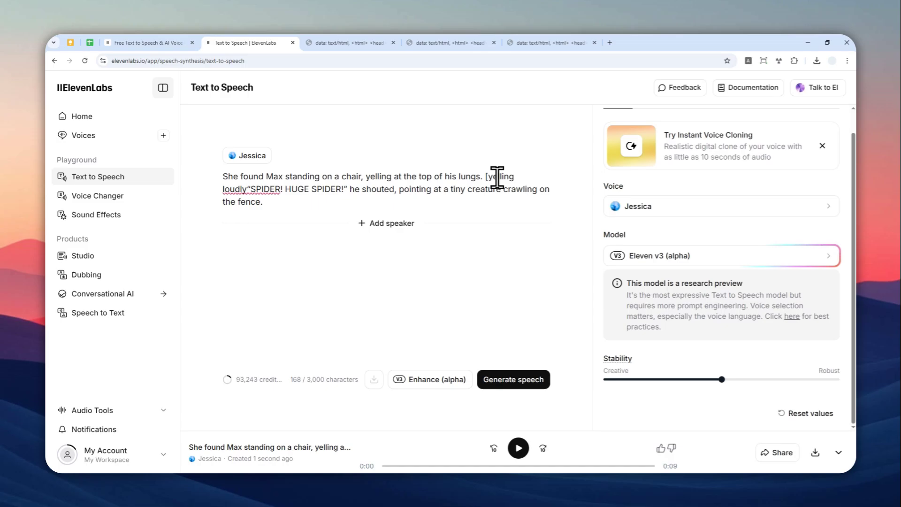
text(])
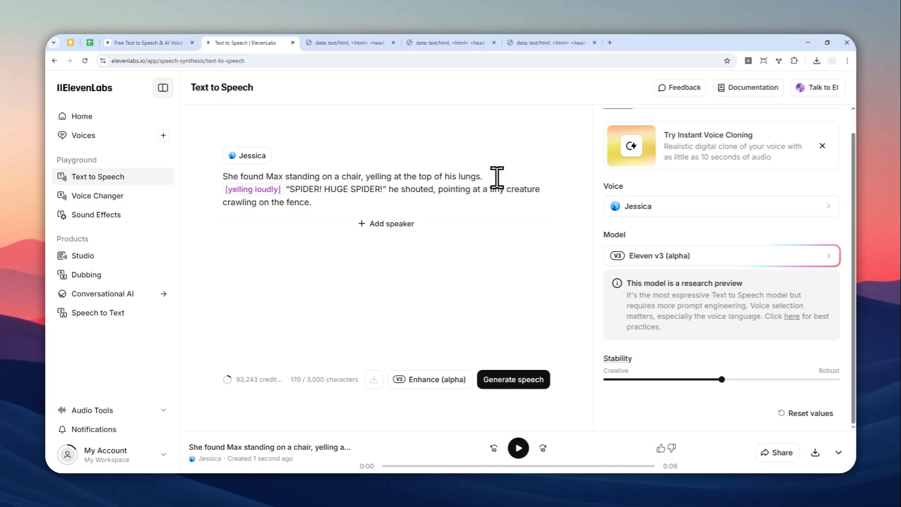
click(530, 379)
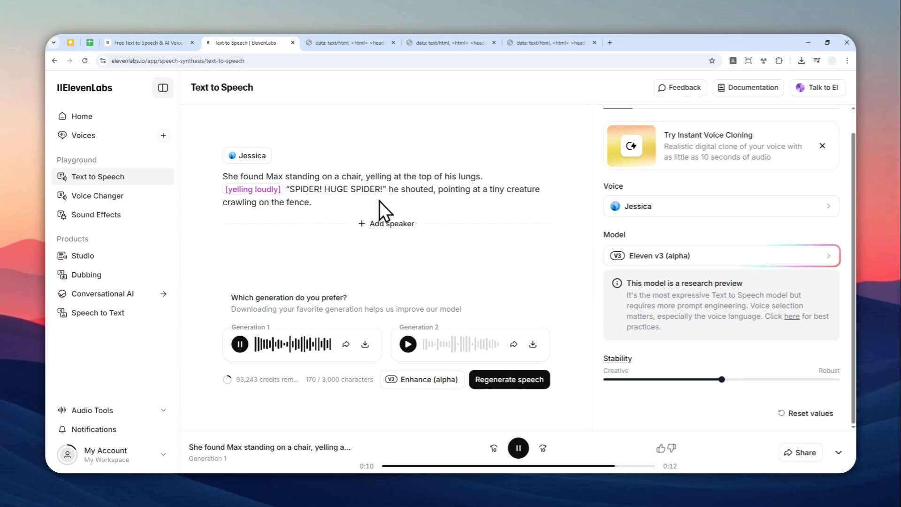
Show the model list with Eleven v3 (alpha) chosen, then select the [yelling loudly] tag
click(663, 257)
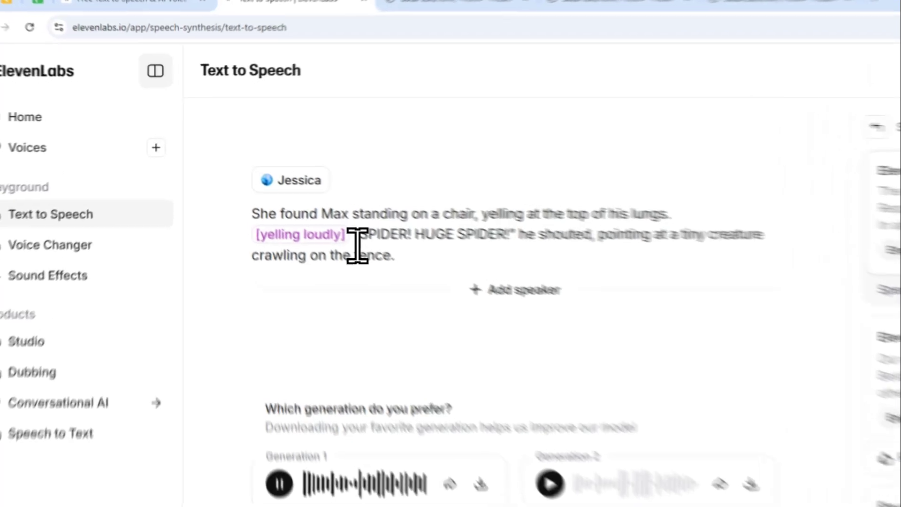
drag(358, 245, 254, 248)
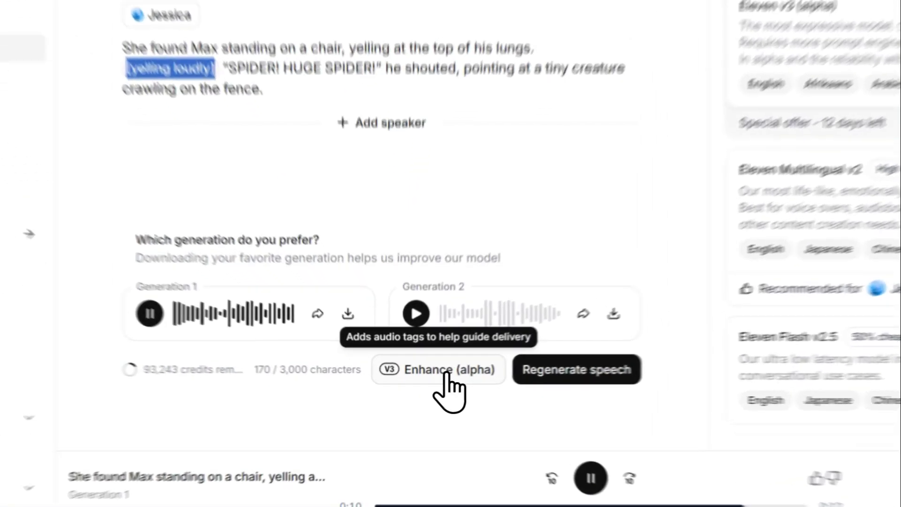
Run Enhance (alpha) to add a [terrified] tag, then deselect the text
click(448, 371)
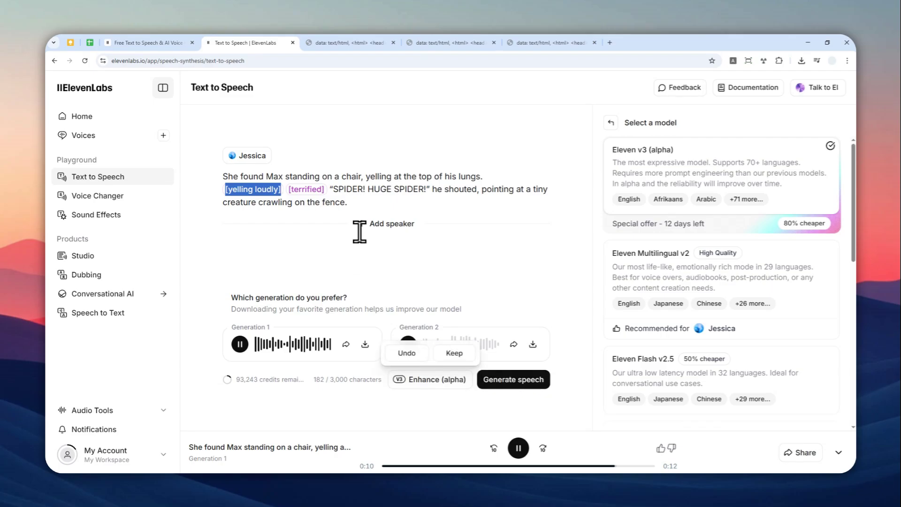
click(349, 203)
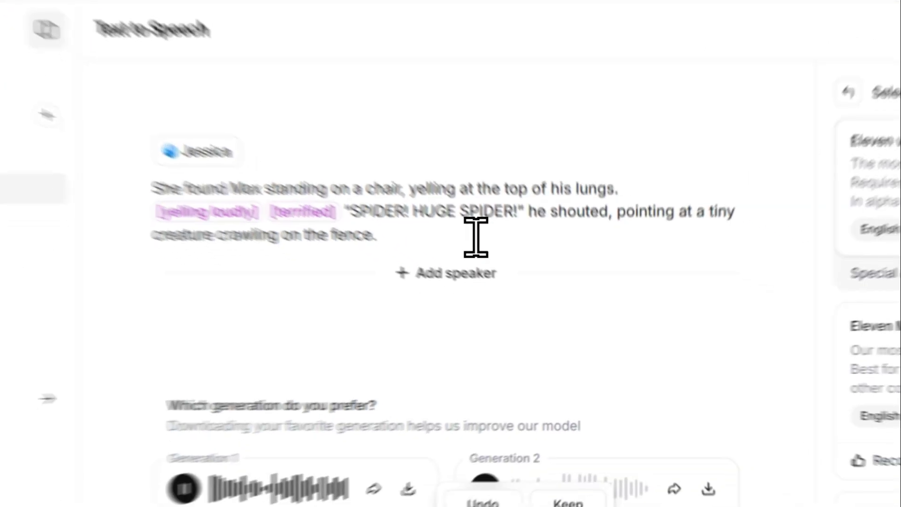